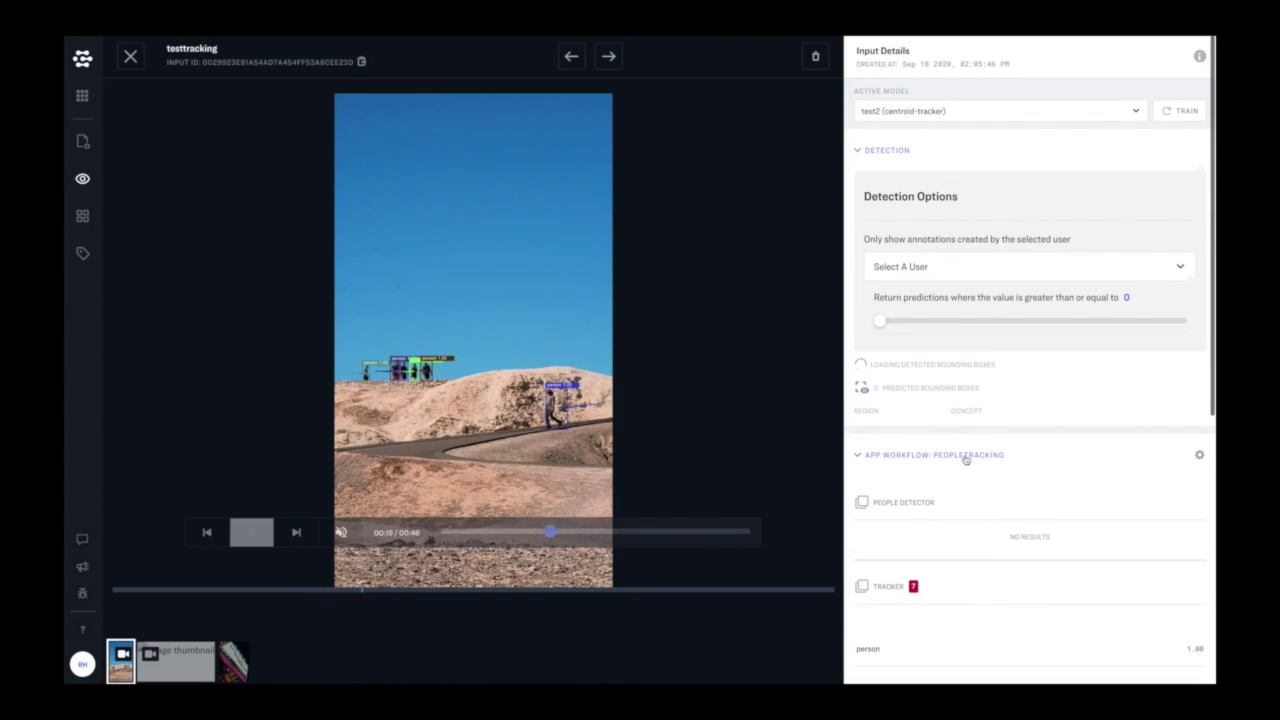
Open the peopletracking workflow options and raise max visible track duration from 3 to 26 seconds.
left_click(1199, 454)
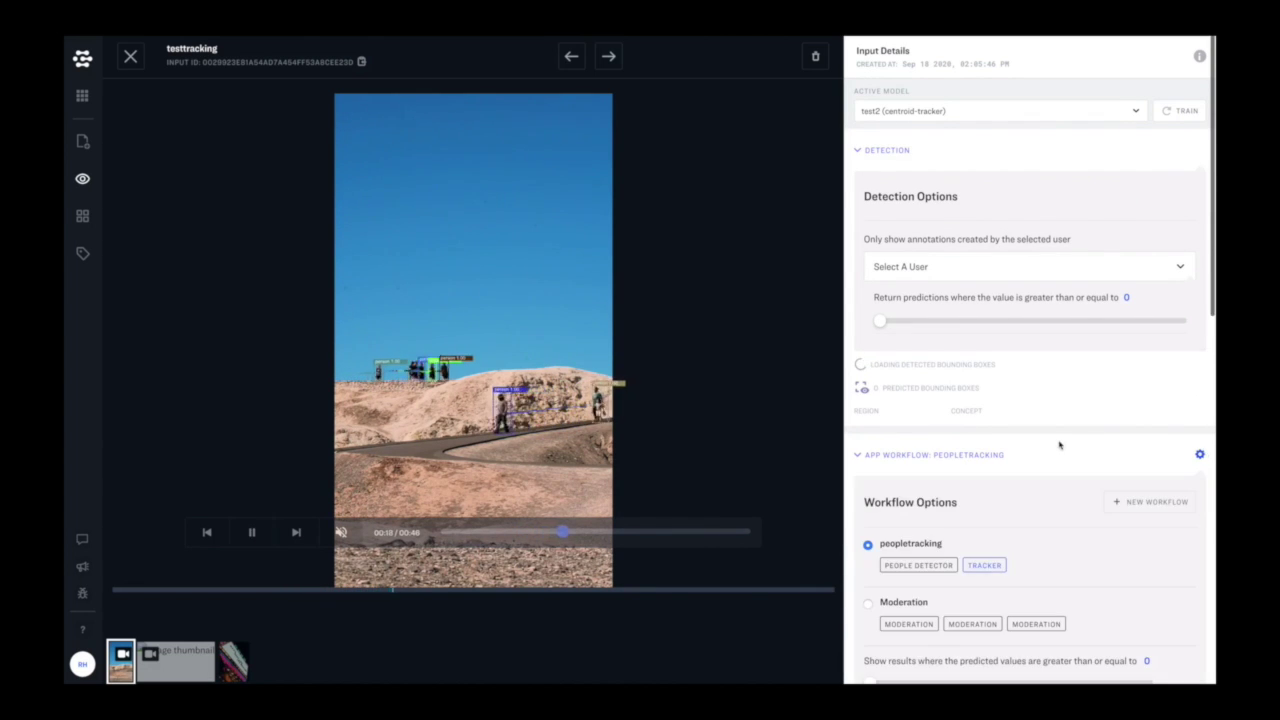
scroll(1050, 446, "down", 3)
scroll(1050, 446, "down", 2)
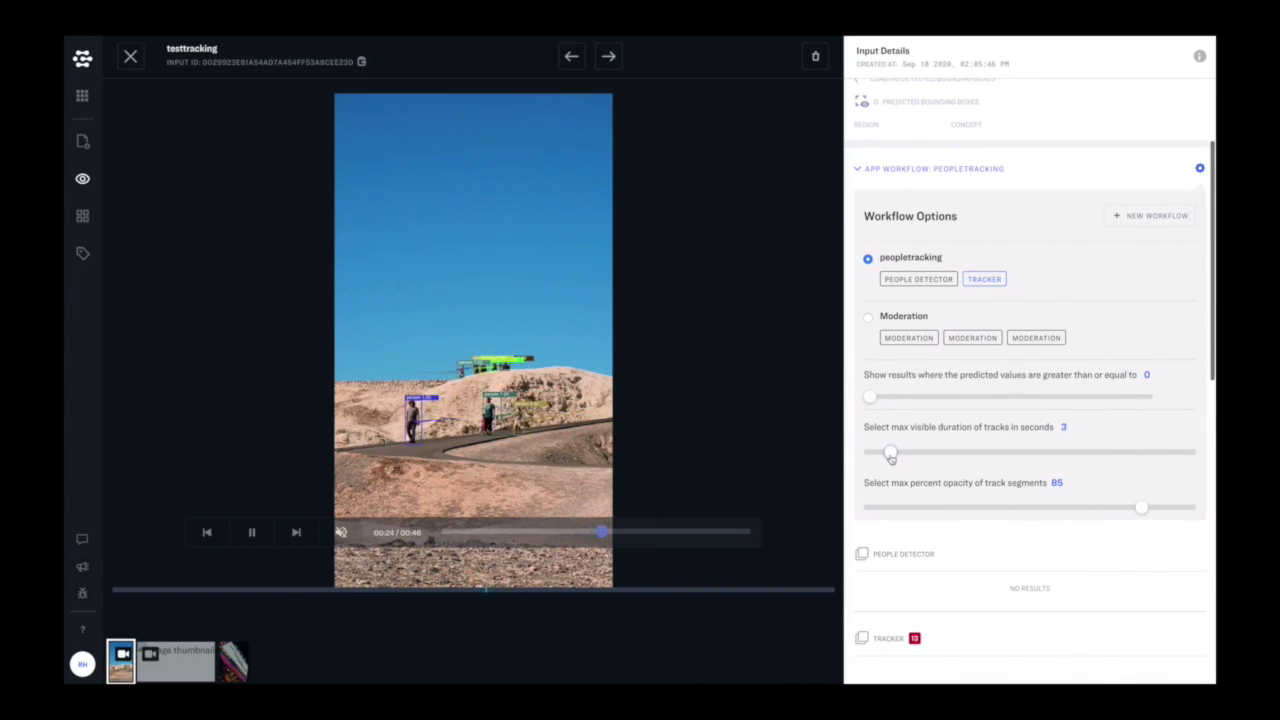
left_click_drag(1027, 452, 1048, 452)
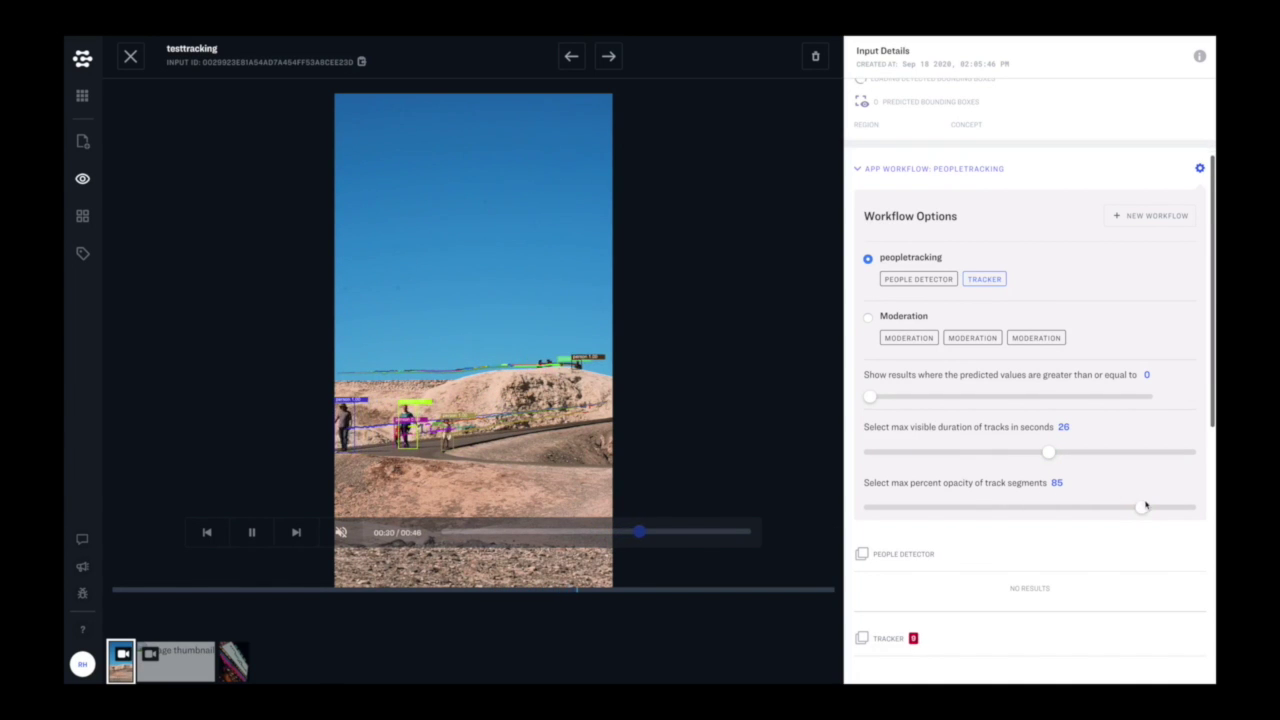
Raise the max track segment opacity slider from 85 to 100 percent.
left_click_drag(1143, 509, 1189, 507)
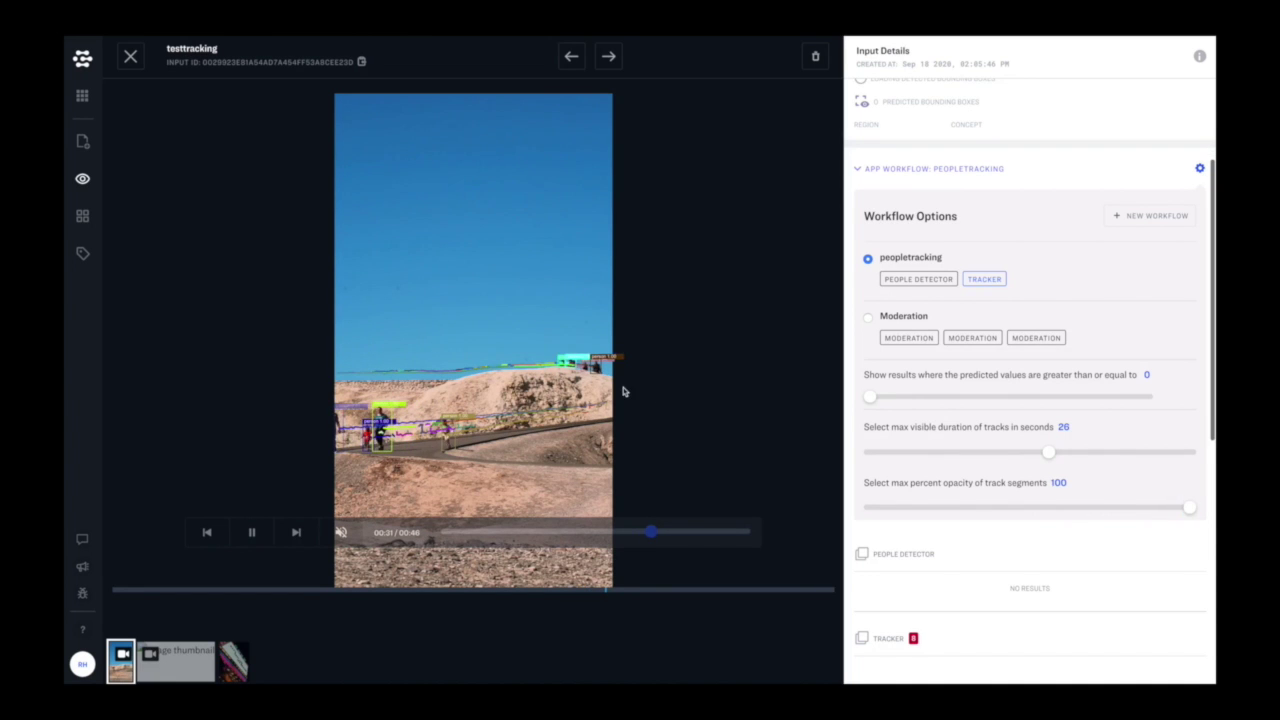